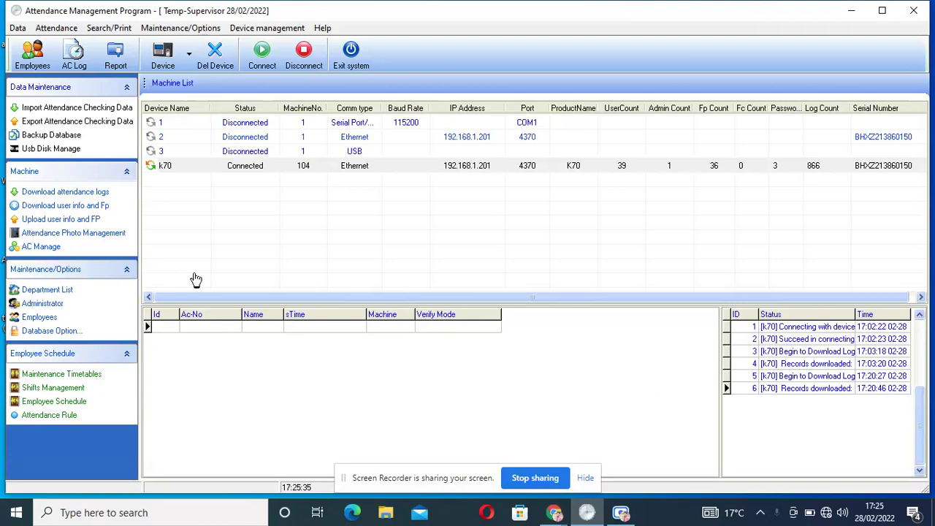
- Open the attendance rule settings and replace the unit name with "sindhu law firm"
{"action": "left_click", "coordinate": [50, 415]}
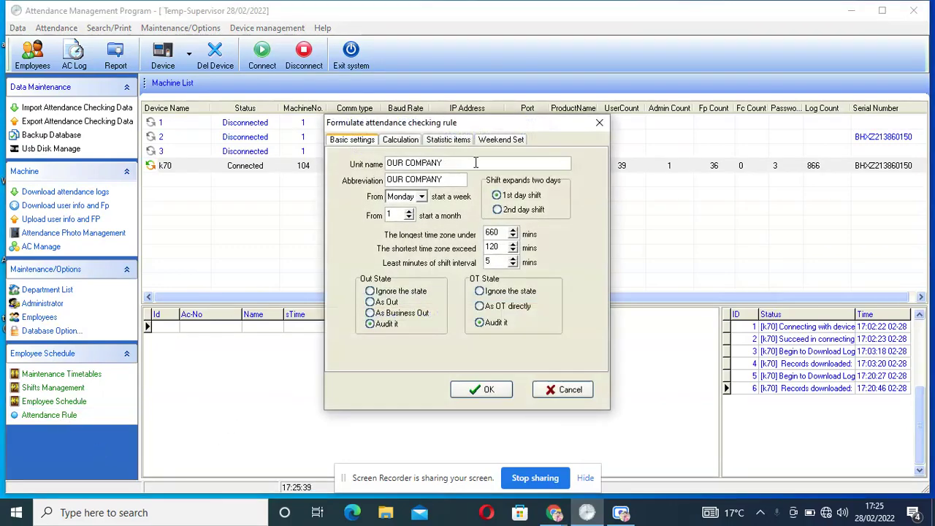
{"action": "key", "text": "BackSpace"}
{"action": "key", "text": "BackSpace"}
{"action": "key", "text": "BackSpace"}
{"action": "key", "text": "BackSpace"}
{"action": "key", "text": "BackSpace"}
{"action": "key", "text": "BackSpace"}
{"action": "key", "text": "BackSpace"}
{"action": "key", "text": "BackSpace"}
{"action": "key", "text": "BackSpace"}
{"action": "key", "text": "BackSpace"}
{"action": "key", "text": "BackSpace"}
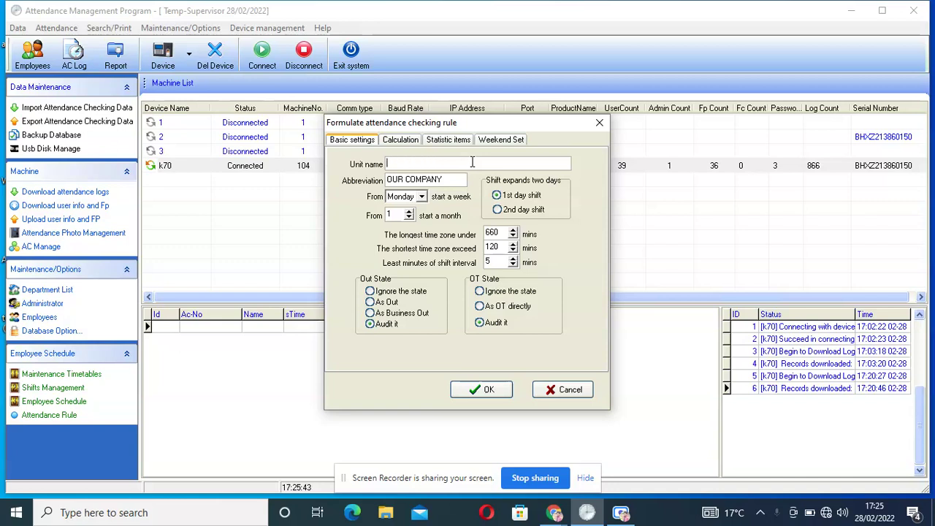
{"action": "type", "text": "sindhu law"}
- Replace the company abbreviation with "sindhu law firm"
{"action": "key", "text": "BackSpace"}
{"action": "key", "text": "BackSpace"}
{"action": "key", "text": "BackSpace"}
{"action": "key", "text": "BackSpace"}
{"action": "key", "text": "BackSpace"}
{"action": "key", "text": "BackSpace"}
{"action": "key", "text": "BackSpace"}
{"action": "key", "text": "BackSpace"}
{"action": "key", "text": "BackSpace"}
{"action": "key", "text": "BackSpace"}
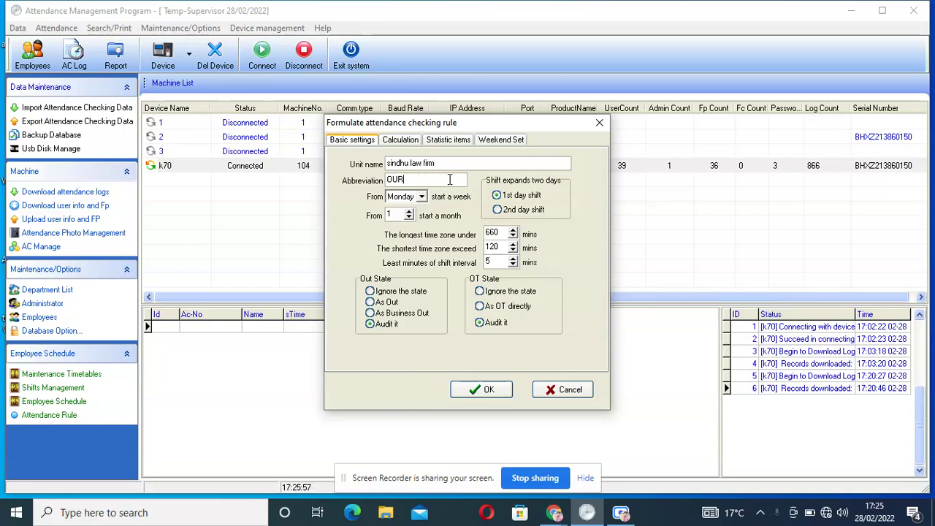
{"action": "type", "text": "sindhu law firm"}
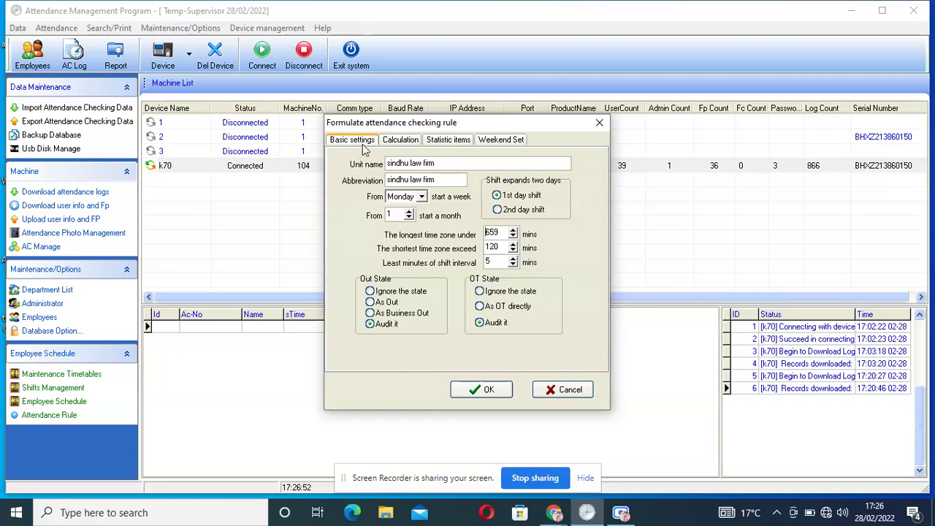
- In the attendance rule's weekend settings, mark every day from Sunday through Saturday as weekend and save the rule
{"action": "left_click", "coordinate": [406, 146]}
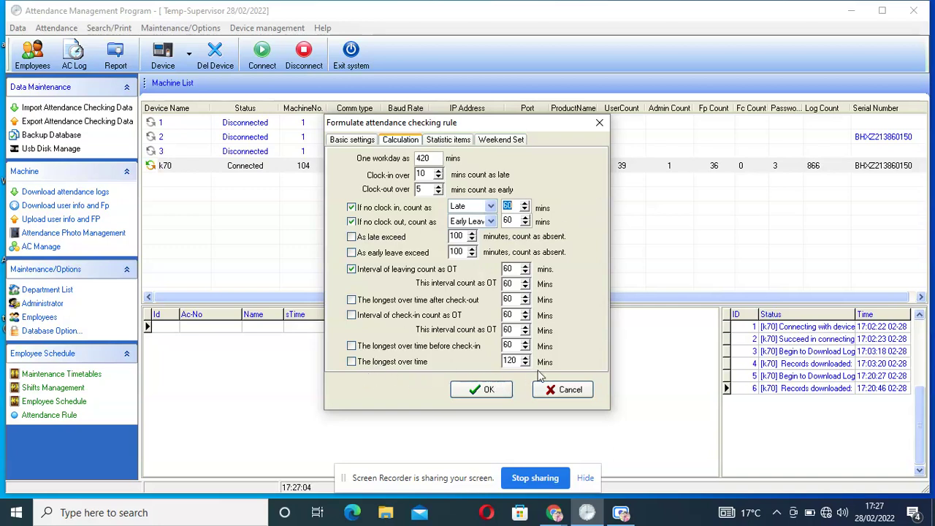
{"action": "left_click", "coordinate": [450, 142]}
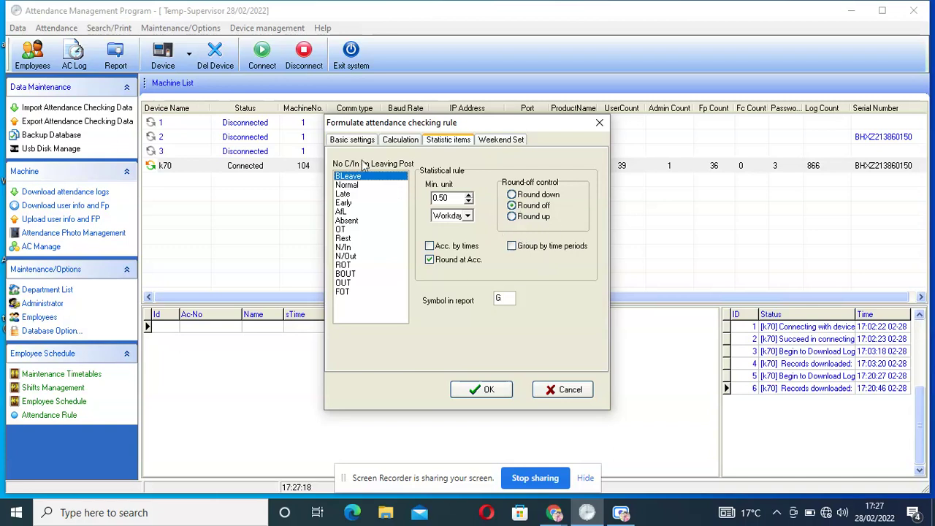
{"action": "left_click", "coordinate": [502, 142]}
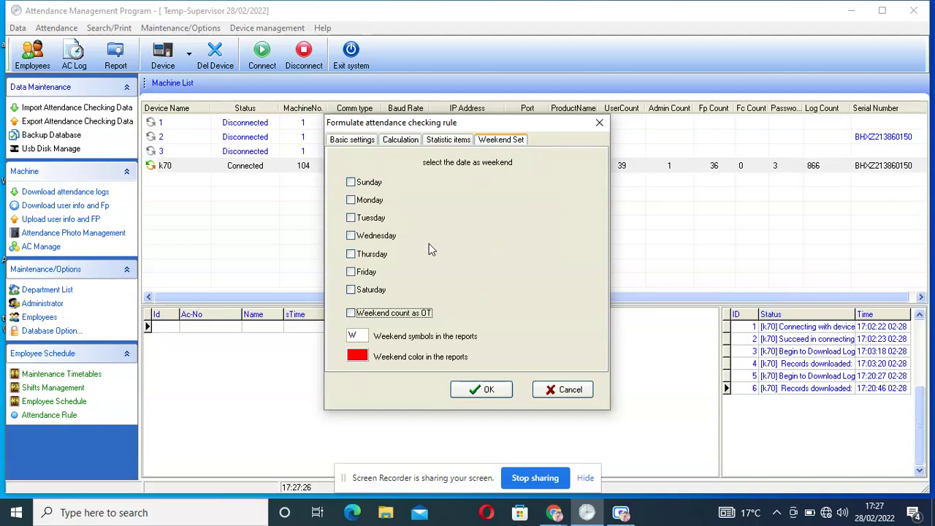
{"action": "left_click", "coordinate": [350, 184]}
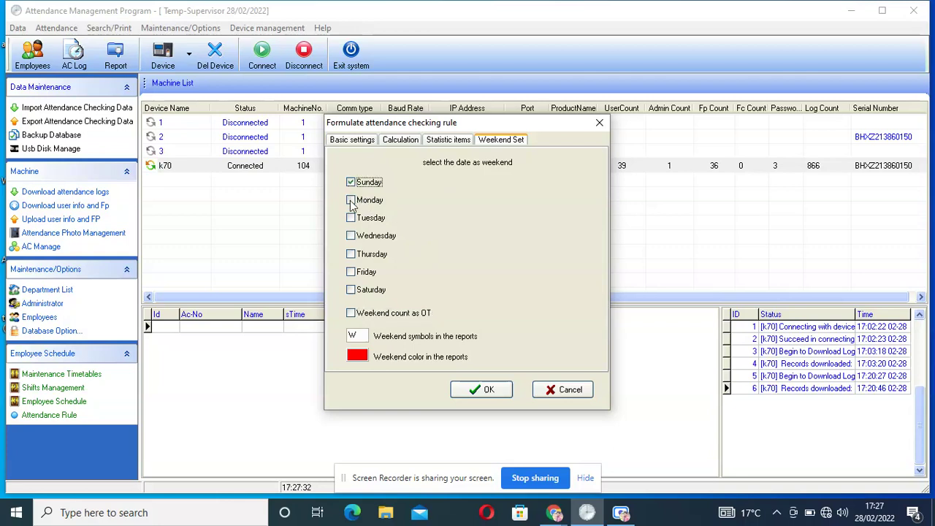
{"action": "left_click", "coordinate": [350, 200]}
{"action": "left_click", "coordinate": [351, 217]}
{"action": "left_click", "coordinate": [351, 235]}
{"action": "left_click", "coordinate": [352, 253]}
{"action": "left_click", "coordinate": [350, 272]}
{"action": "left_click", "coordinate": [352, 290]}
{"action": "left_click", "coordinate": [489, 392]}
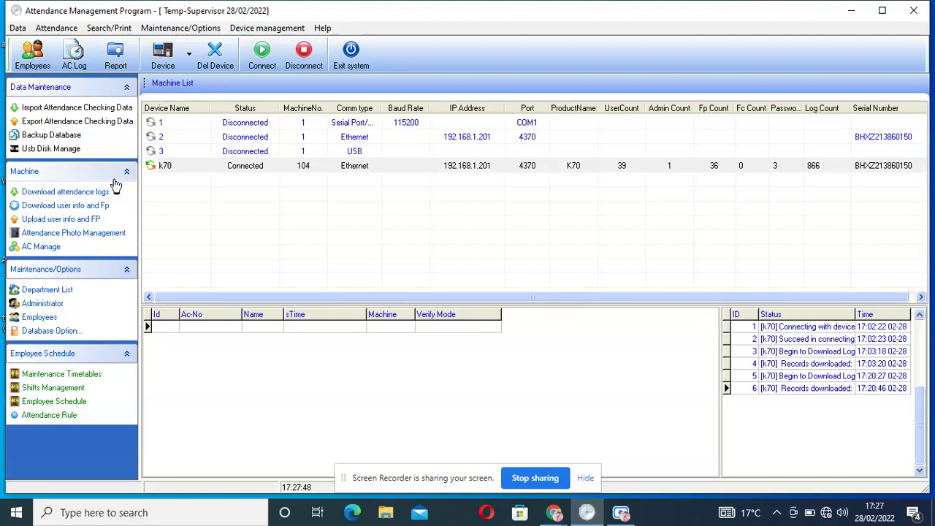
- Reopen the attendance rule's calculation settings and choose Late as the way a missing clock-in is counted
{"action": "left_click", "coordinate": [63, 417]}
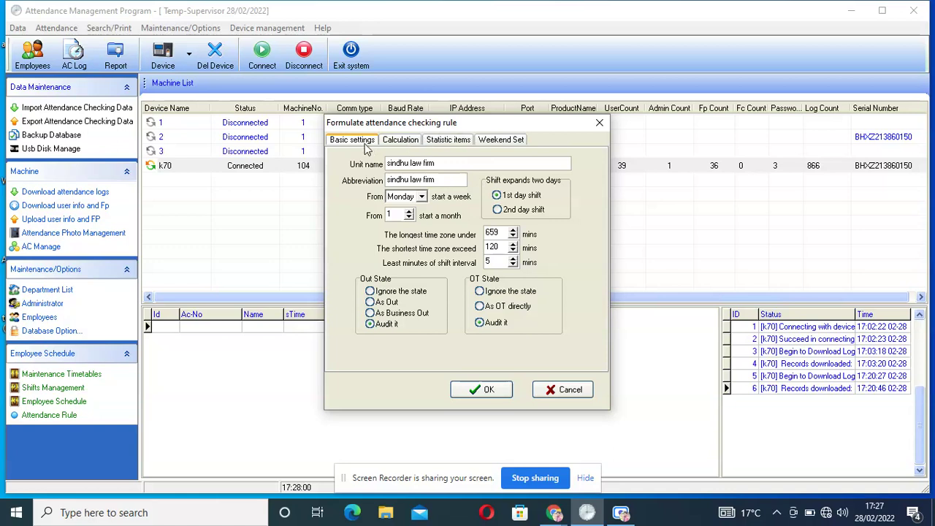
{"action": "left_click", "coordinate": [403, 143]}
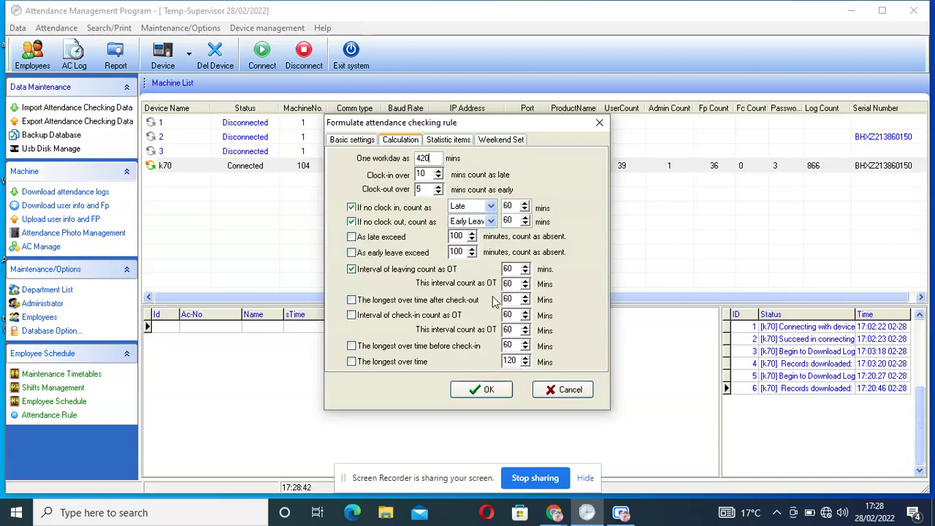
{"action": "left_click", "coordinate": [492, 208]}
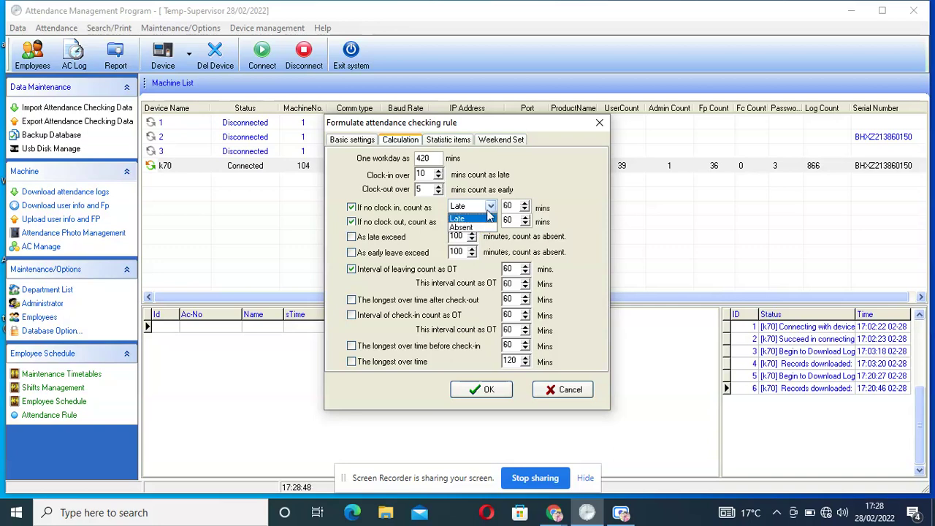
{"action": "left_click", "coordinate": [491, 208]}
{"action": "left_click", "coordinate": [491, 208]}
{"action": "left_click", "coordinate": [494, 211]}
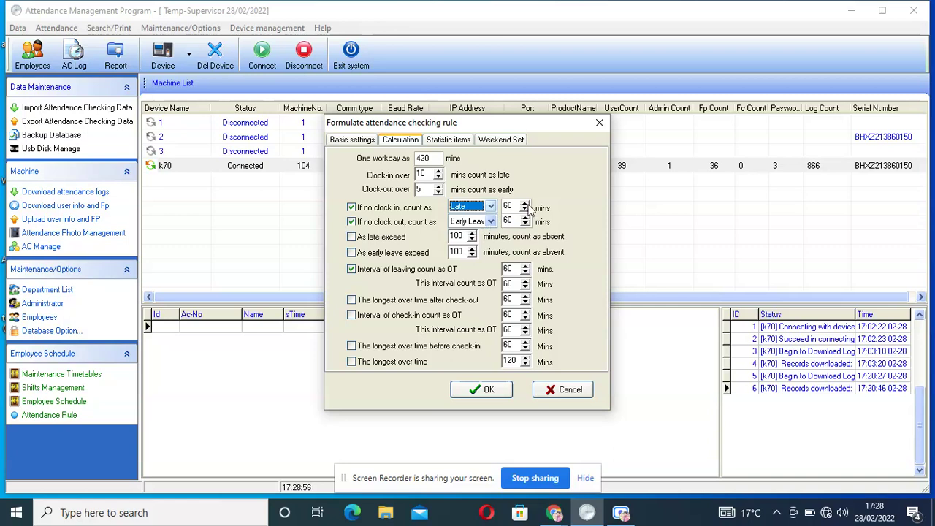
- Set the minutes counted for a missing clock-in to 104
{"action": "left_click", "coordinate": [526, 205]}
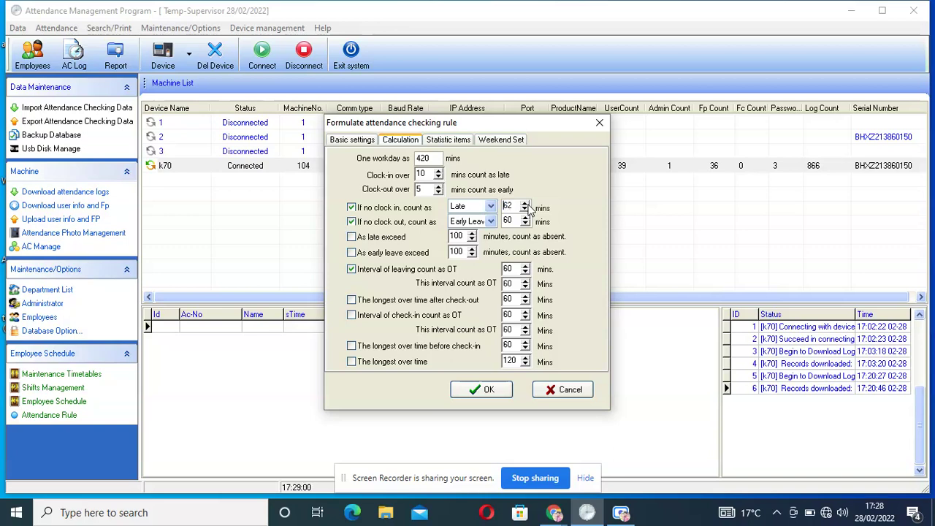
{"action": "left_click", "coordinate": [528, 206]}
{"action": "left_click", "coordinate": [528, 206]}
{"action": "left_click", "coordinate": [528, 206]}
{"action": "left_click", "coordinate": [528, 206]}
{"action": "left_click", "coordinate": [528, 206]}
{"action": "left_click", "coordinate": [528, 206]}
{"action": "left_click", "coordinate": [529, 206]}
{"action": "left_click", "coordinate": [528, 206]}
{"action": "left_click", "coordinate": [528, 206]}
{"action": "left_click", "coordinate": [524, 204]}
{"action": "left_click", "coordinate": [524, 204]}
{"action": "left_click", "coordinate": [524, 203]}
{"action": "left_click", "coordinate": [524, 203]}
{"action": "left_click", "coordinate": [525, 204]}
{"action": "left_click", "coordinate": [524, 204]}
{"action": "left_click", "coordinate": [528, 206]}
{"action": "left_click", "coordinate": [528, 206]}
{"action": "left_click", "coordinate": [528, 206]}
{"action": "left_click", "coordinate": [528, 206]}
{"action": "left_click", "coordinate": [528, 206]}
{"action": "left_click", "coordinate": [528, 206]}
{"action": "left_click", "coordinate": [528, 206]}
{"action": "left_click", "coordinate": [528, 206]}
{"action": "left_click", "coordinate": [526, 206]}
{"action": "left_click", "coordinate": [527, 206]}
{"action": "left_click", "coordinate": [526, 206]}
{"action": "left_click", "coordinate": [527, 206]}
{"action": "left_click", "coordinate": [527, 206]}
{"action": "left_click", "coordinate": [526, 206]}
{"action": "left_click", "coordinate": [527, 206]}
- Choose Early Leave as the way a missing clock-out is counted and save the attendance rule
{"action": "left_click", "coordinate": [491, 221]}
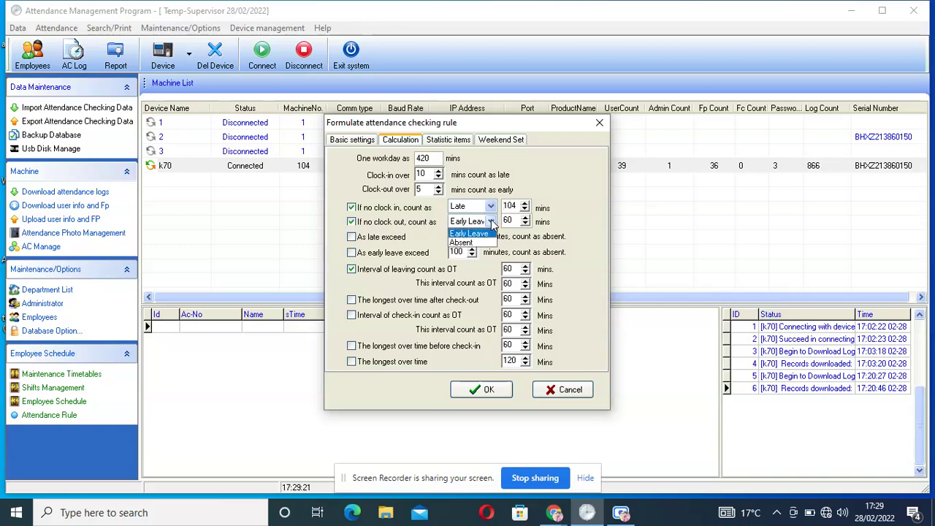
{"action": "left_click", "coordinate": [491, 224]}
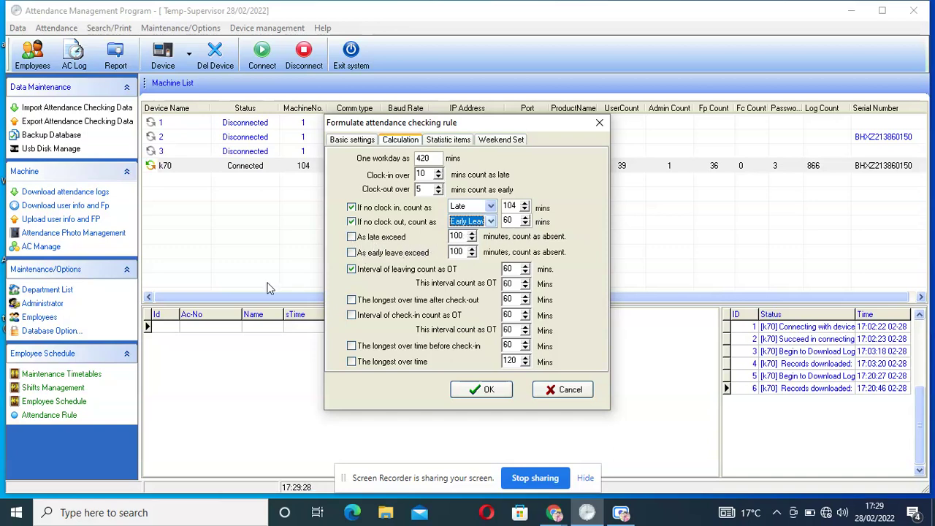
{"action": "left_click", "coordinate": [491, 393]}
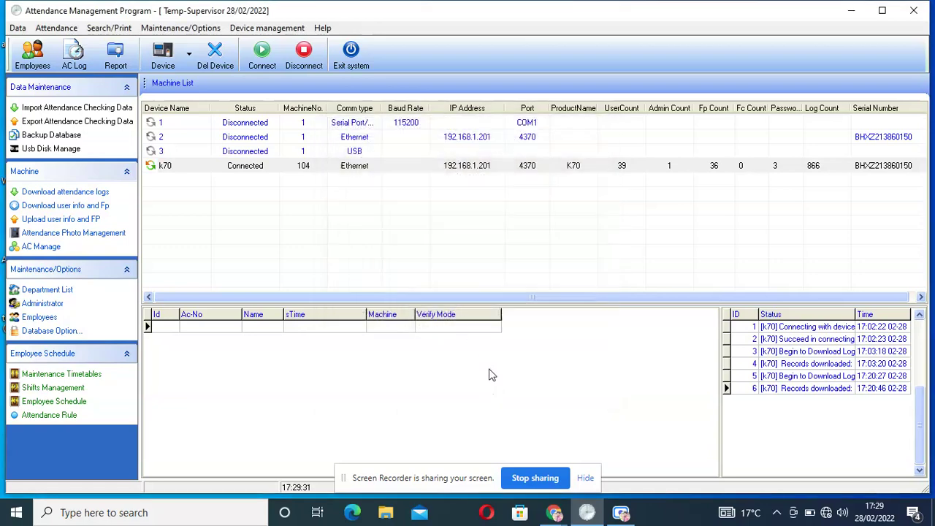